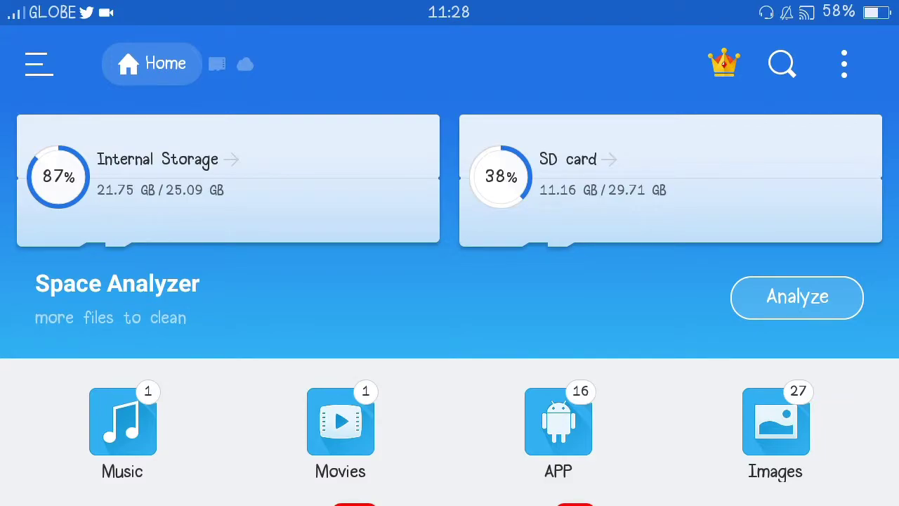
- Open the games folder on internal storage
left_click(228, 176)
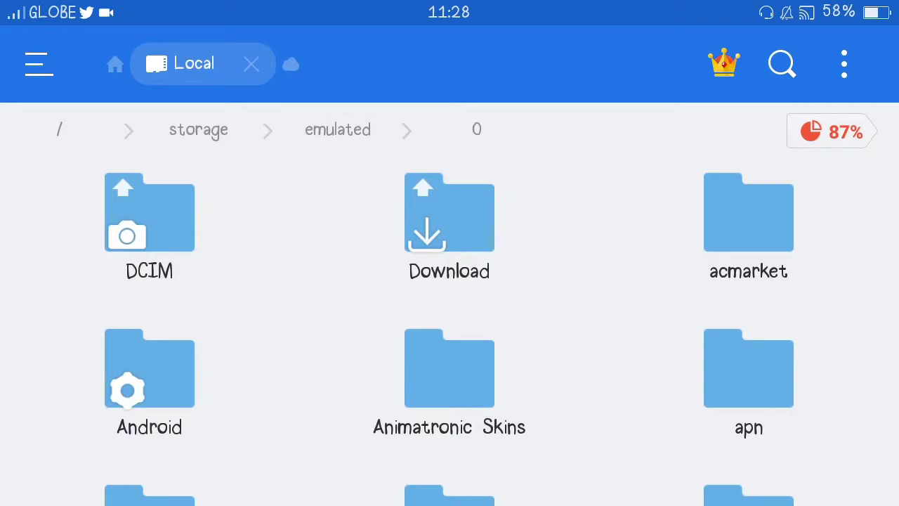
scroll(450, 330, "down", 10)
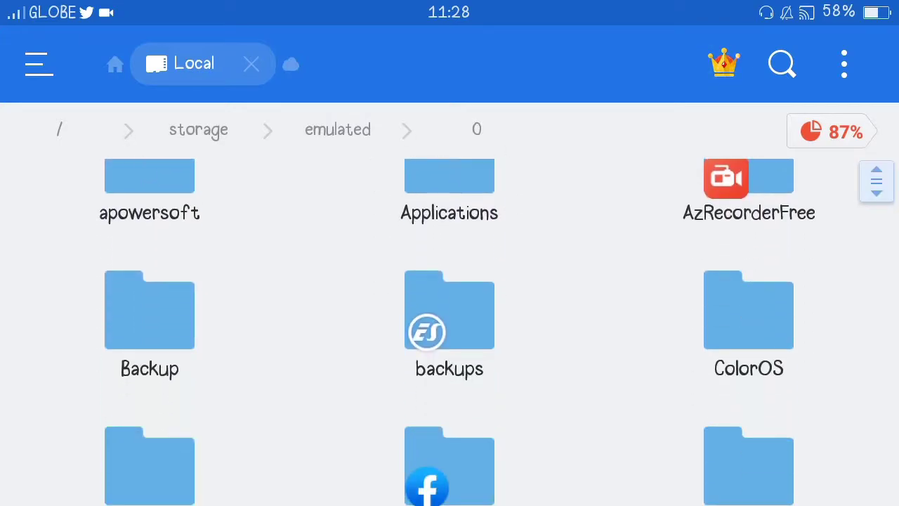
scroll(449, 330, "down", 2)
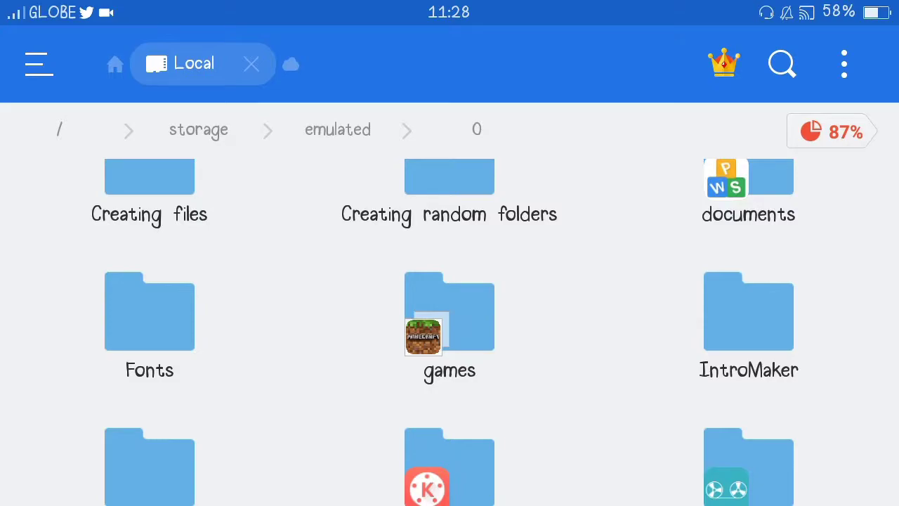
left_click(450, 316)
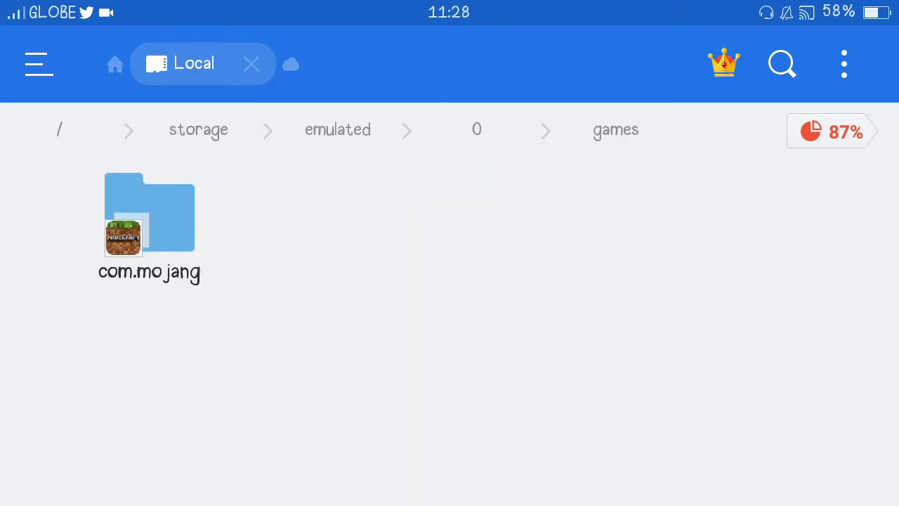
- Open com.mojang and browse to the minecraftWorlds folder
left_click(149, 225)
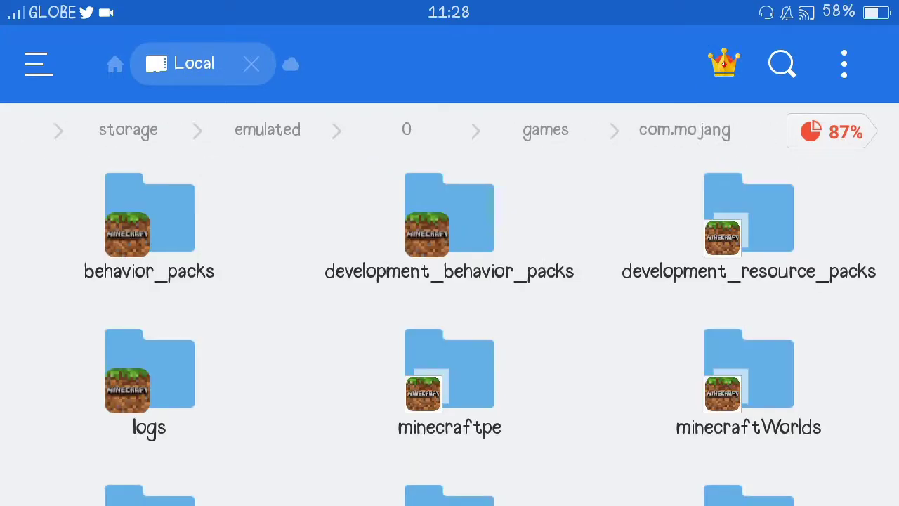
scroll(449, 337, "down", 3)
scroll(449, 337, "up", 1)
scroll(450, 338, "down", 2)
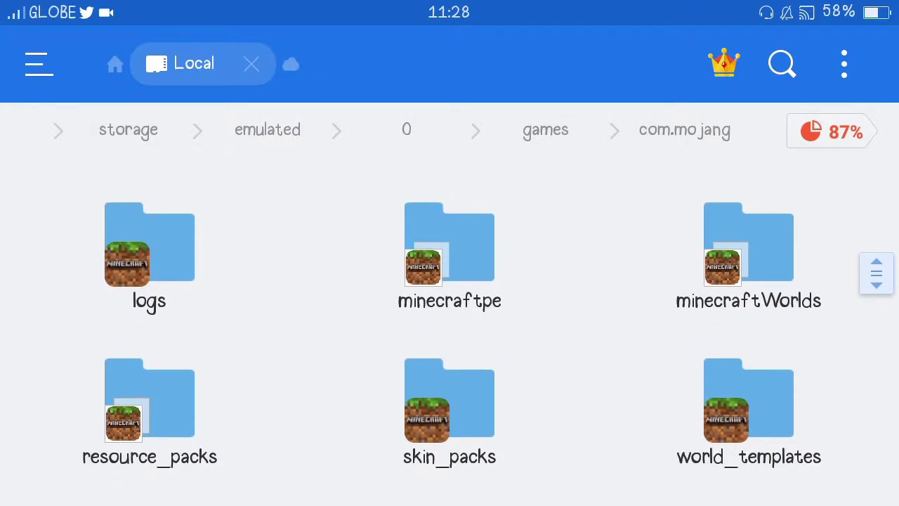
scroll(450, 316, "up", 1)
scroll(450, 330, "down", 1)
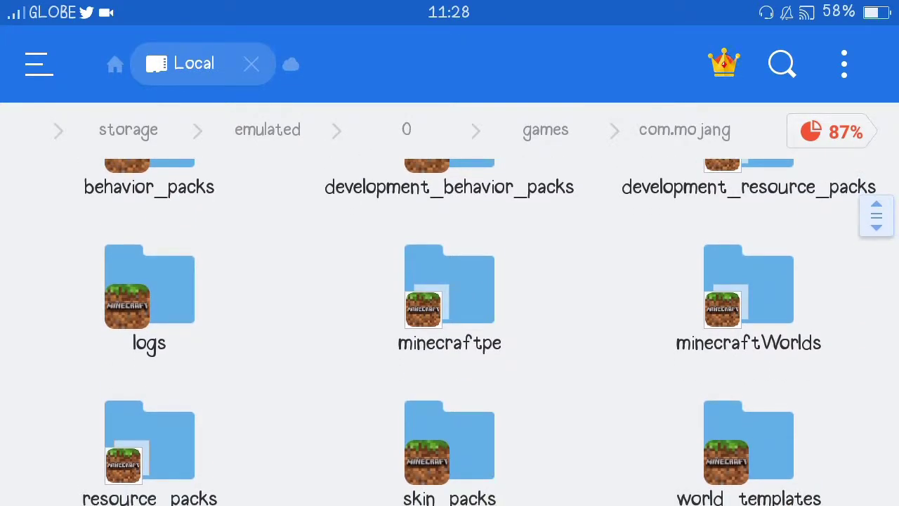
scroll(450, 316, "down", 1)
scroll(450, 330, "down", 1)
scroll(450, 331, "up", 1)
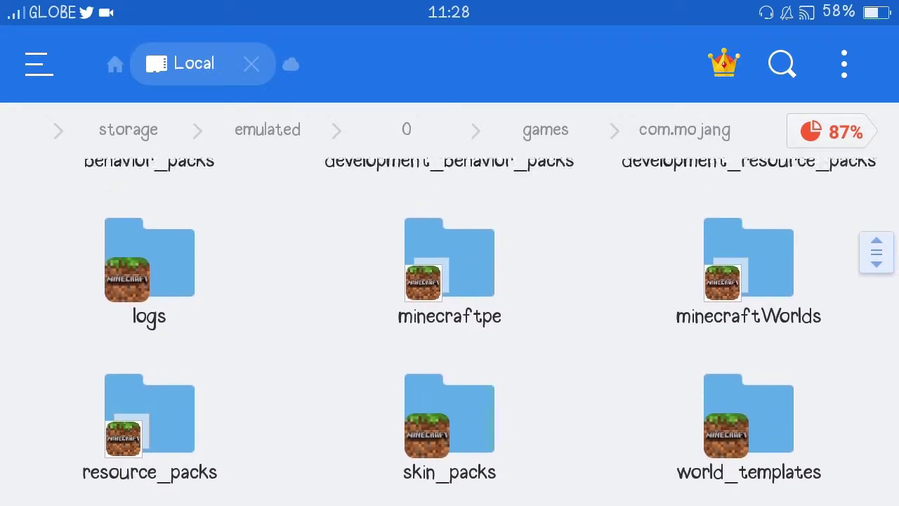
scroll(449, 330, "down", 1)
scroll(450, 316, "up", 1)
scroll(450, 316, "down", 1)
scroll(450, 316, "up", 1)
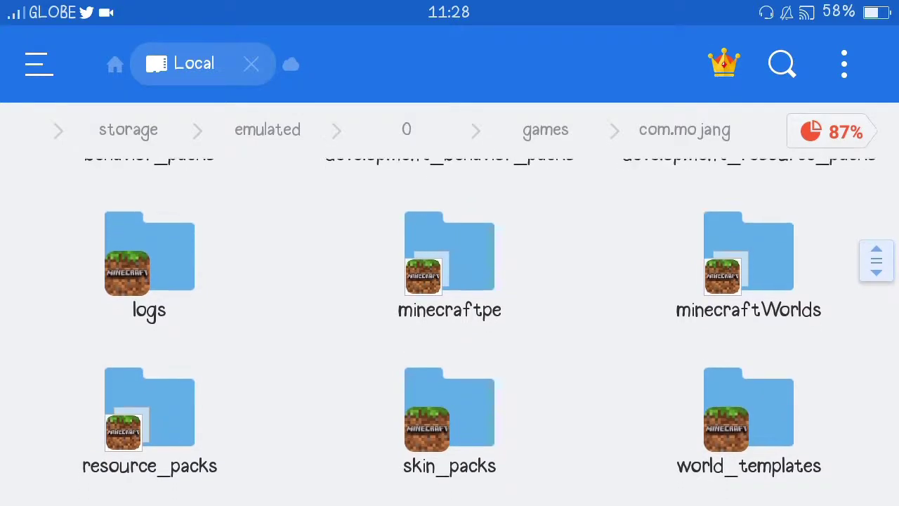
- Open the minecraftWorlds folder listing the saved worlds
scroll(450, 316, "down", 1)
left_click(748, 263)
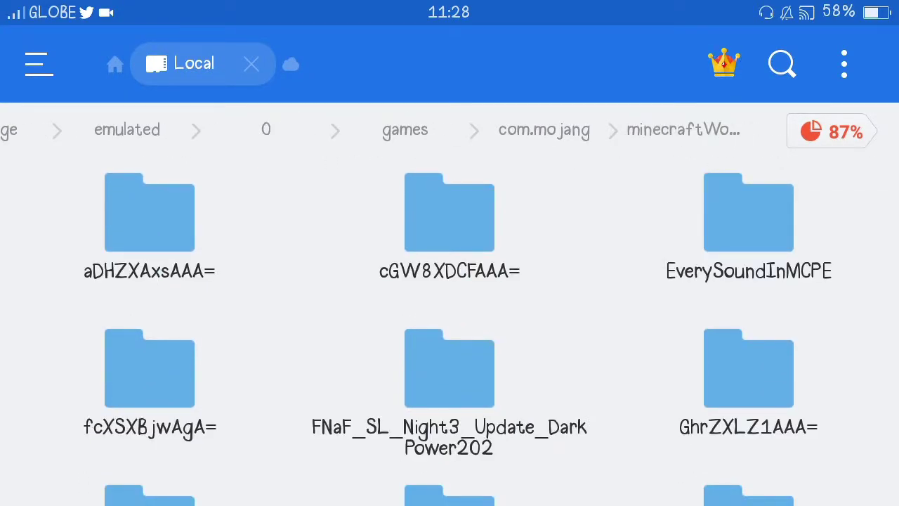
scroll(450, 330, "down", 2)
scroll(450, 330, "up", 2)
scroll(450, 331, "down", 4)
scroll(449, 330, "up", 2)
- Open the iabjXLg7AgA= world and review its packs, db, level.dat and levelname.txt
left_click(449, 373)
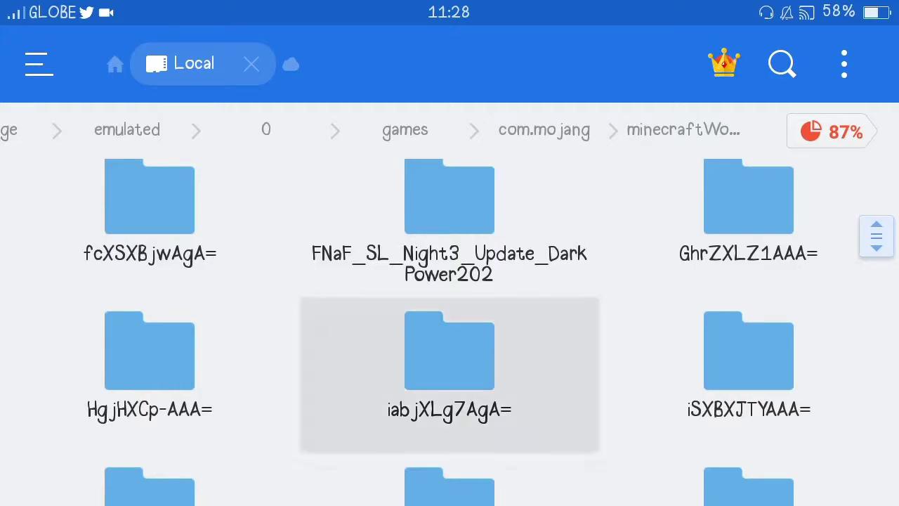
scroll(449, 316, "down", 3)
scroll(450, 316, "up", 3)
scroll(449, 316, "down", 3)
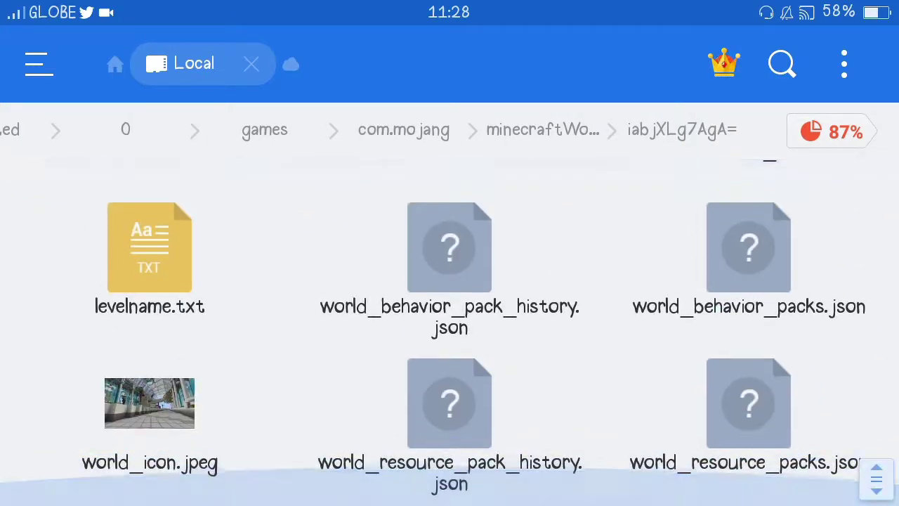
scroll(450, 330, "up", 3)
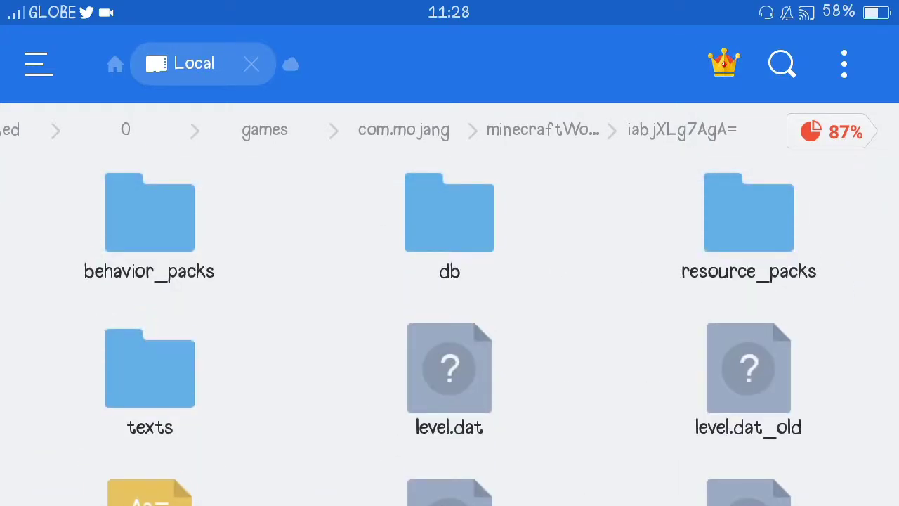
scroll(450, 330, "down", 3)
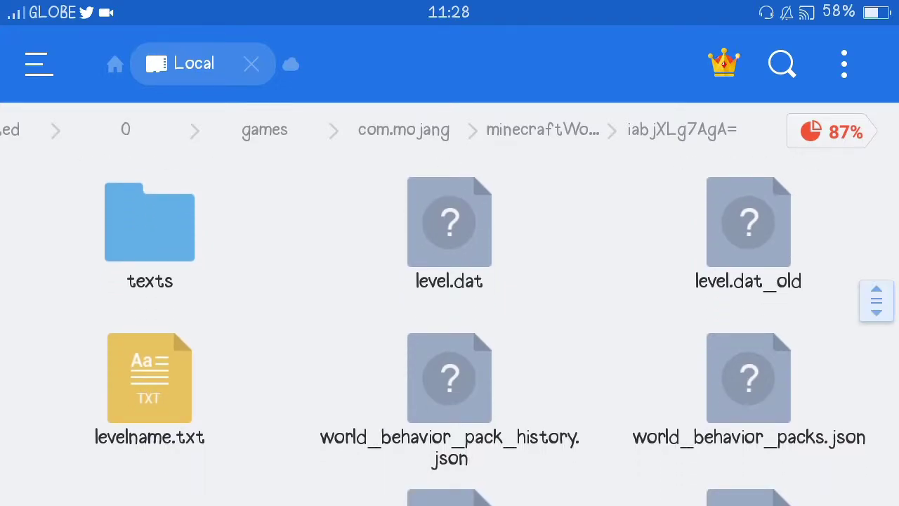
scroll(449, 330, "down", 3)
scroll(450, 331, "up", 3)
scroll(450, 330, "down", 3)
scroll(450, 330, "up", 2)
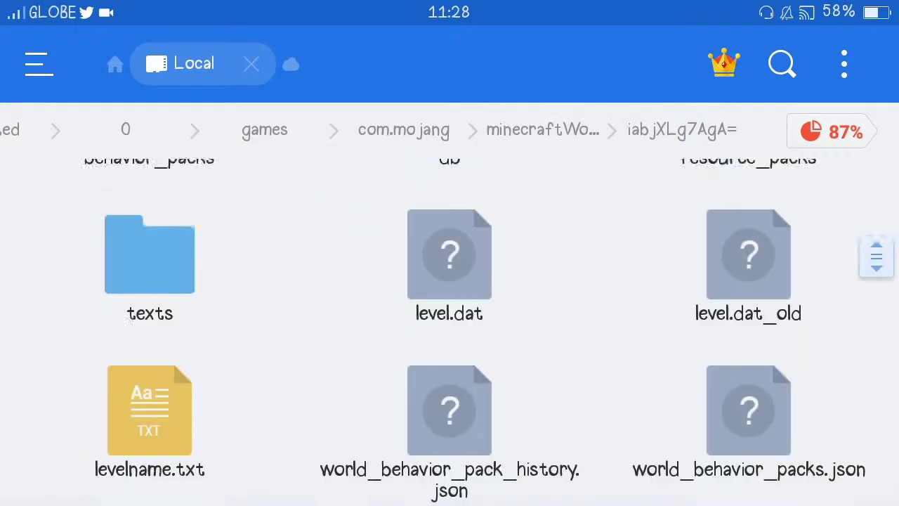
scroll(450, 330, "up", 2)
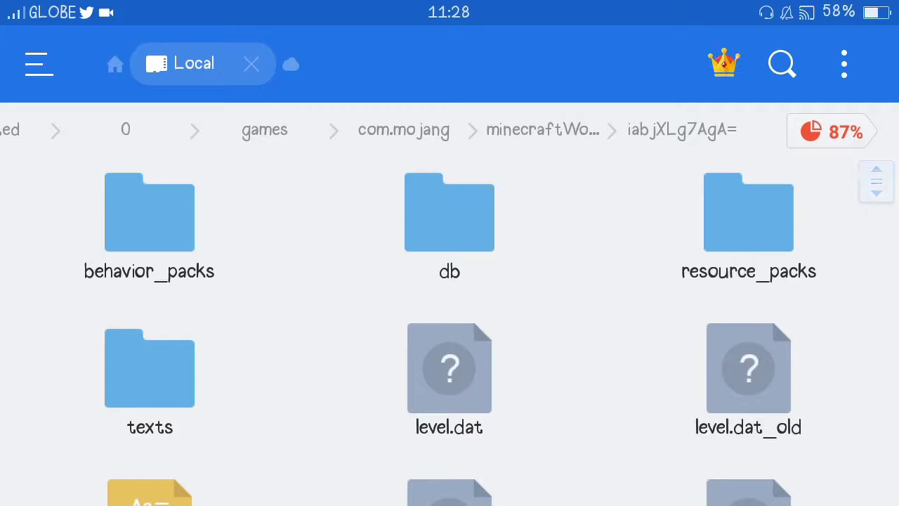
- Select all 12 world items starting from behavior_packs and show the More actions menu
left_click(149, 225)
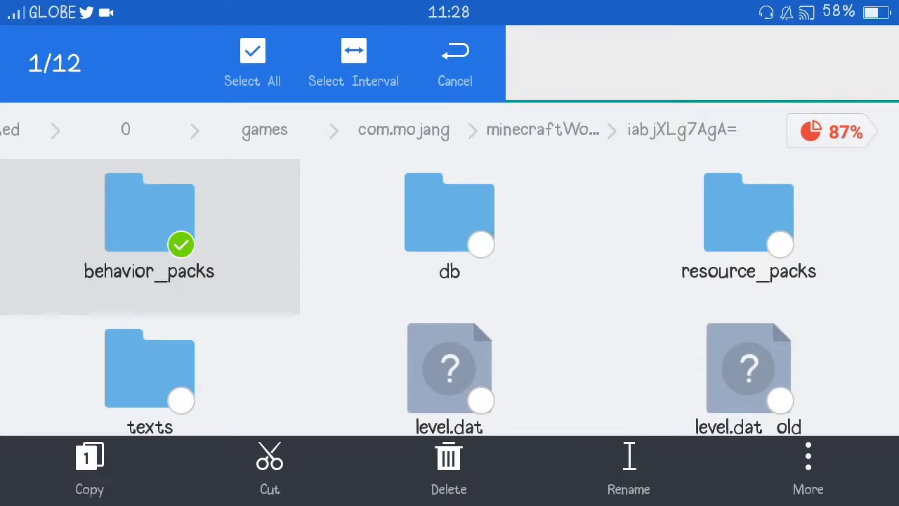
left_click(252, 63)
scroll(449, 295, "down", 5)
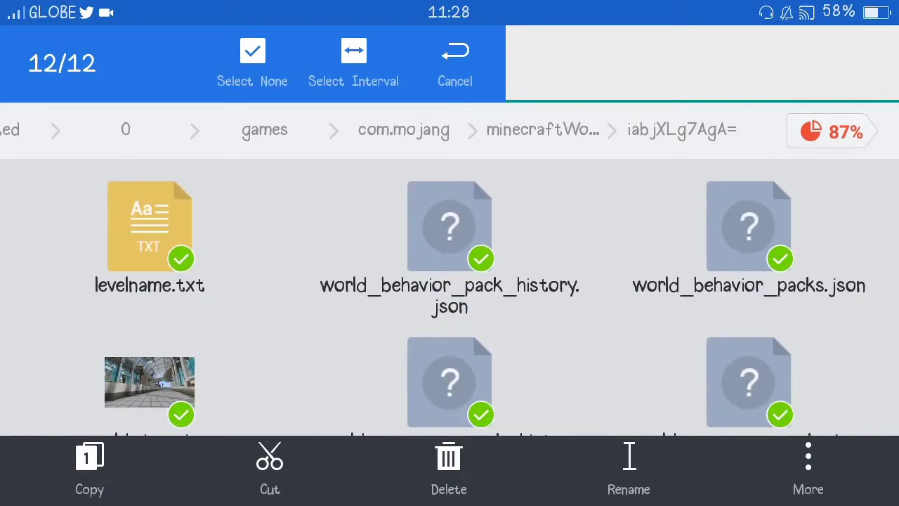
scroll(449, 295, "down", 1)
scroll(449, 295, "up", 5)
scroll(449, 295, "down", 5)
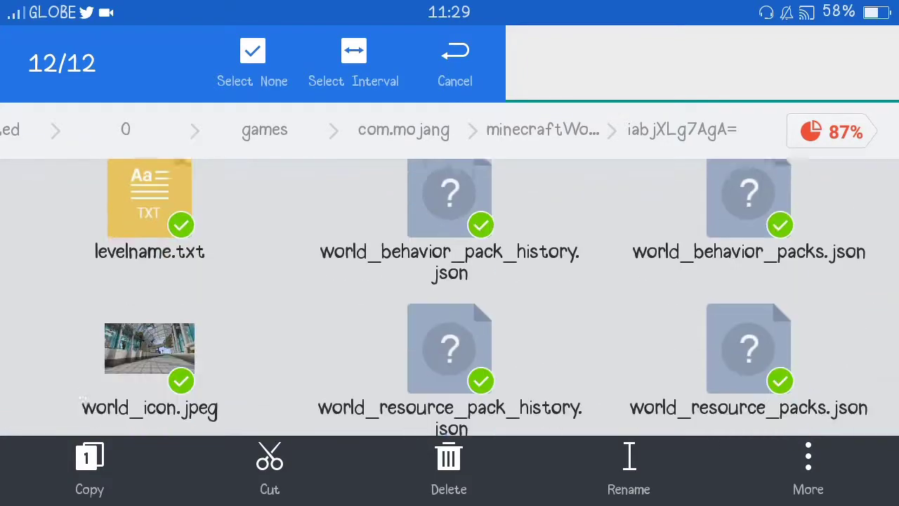
scroll(449, 295, "up", 3)
scroll(449, 295, "up", 2)
scroll(449, 295, "down", 1)
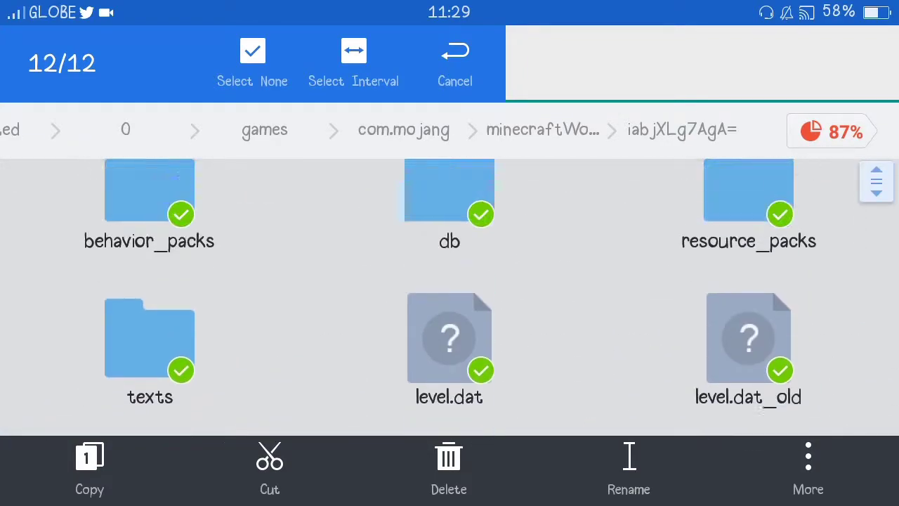
scroll(449, 295, "up", 1)
left_click(808, 467)
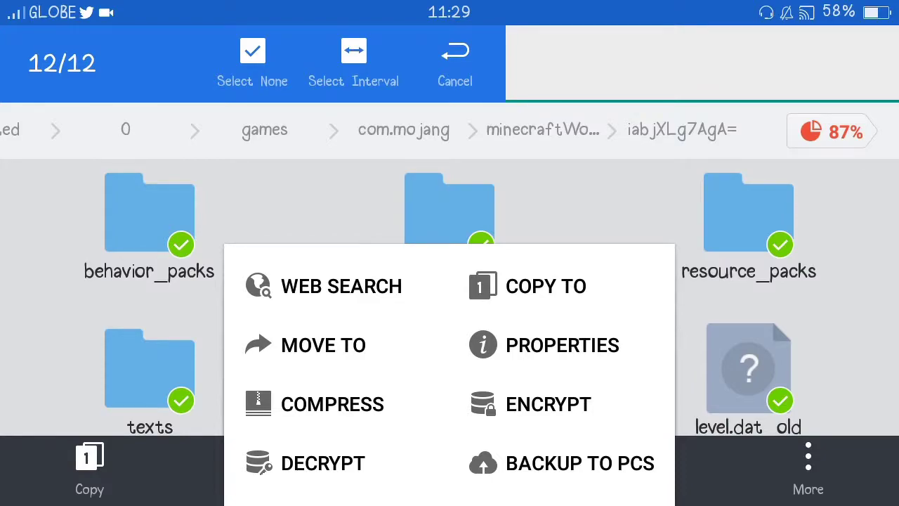
- Choose Compress and name the new archive MC10
left_click(332, 404)
left_click(191, 175)
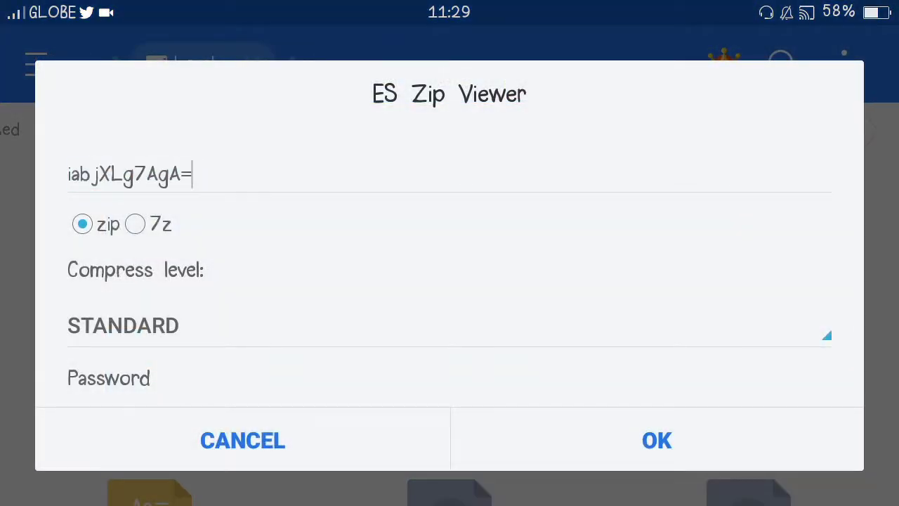
key("BackSpace")
key("BackSpace")
key("BackSpace")
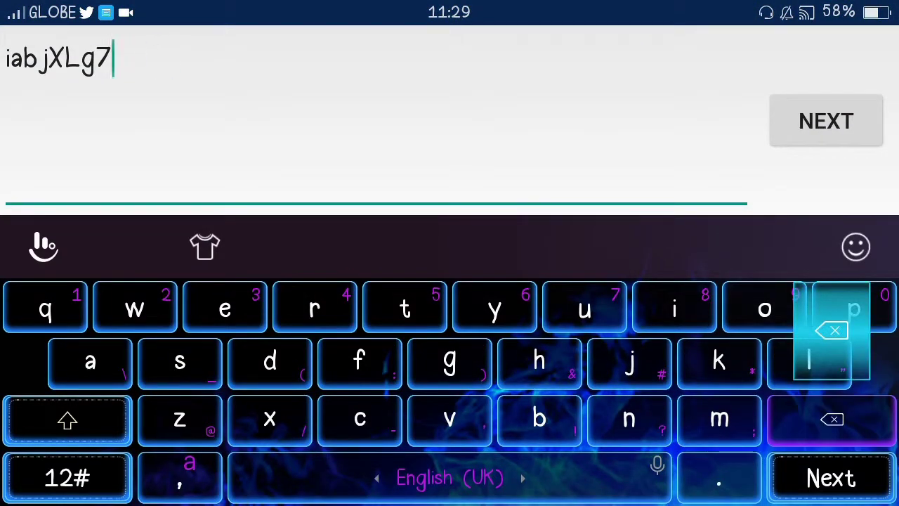
key("BackSpace")
key("BackSpace")
key("BackSpace")
key("BackSpace")
key("BackSpace")
type("MC")
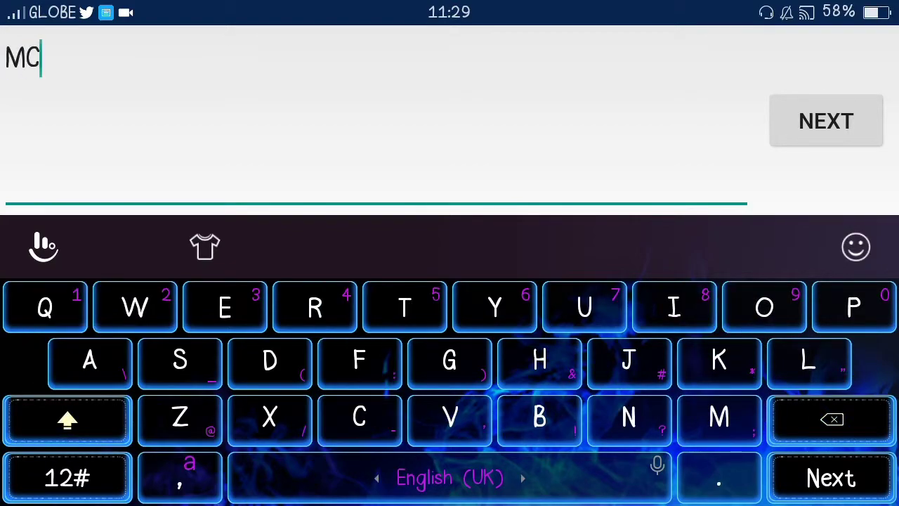
type("10")
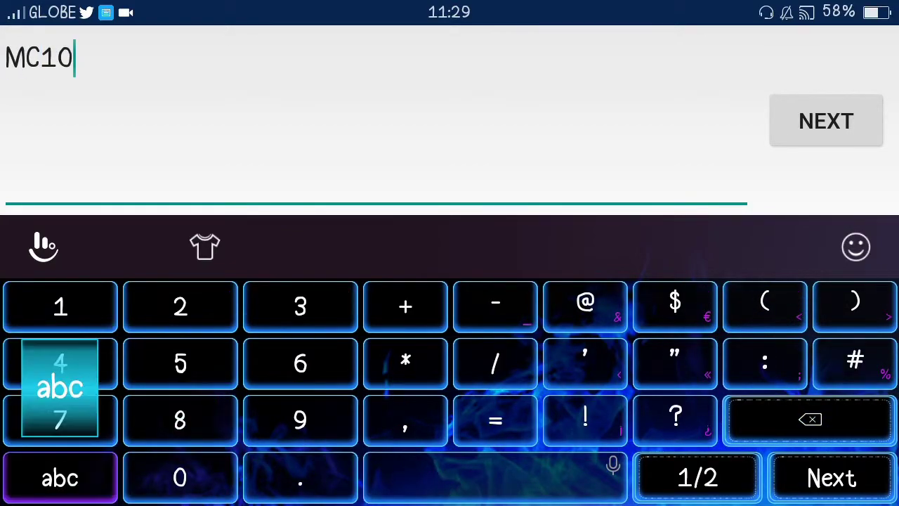
key("Return")
key("Return")
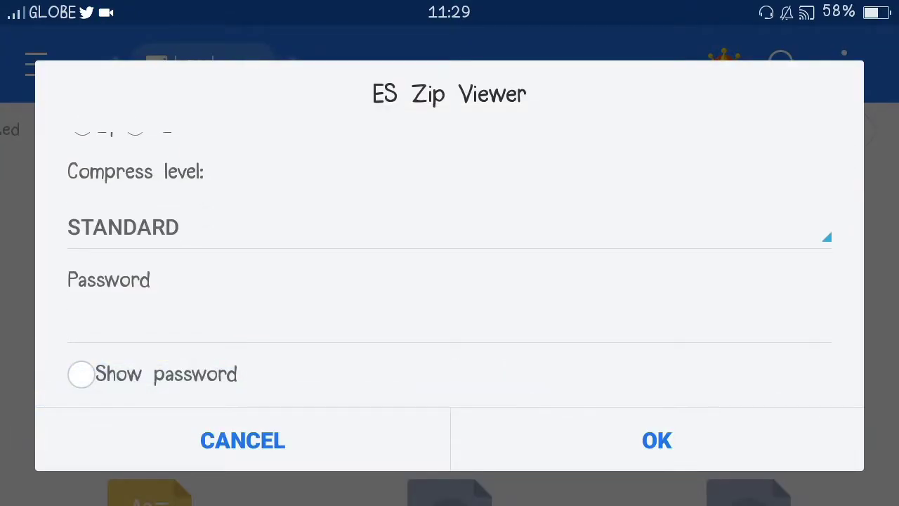
- Keep zip format at STANDARD compress level and create MC10.zip
scroll(450, 267, "up", 3)
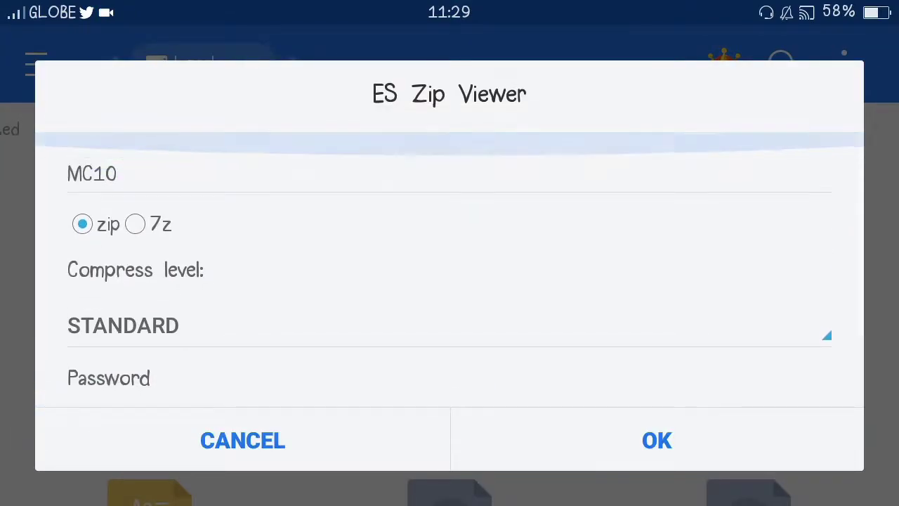
scroll(450, 267, "down", 3)
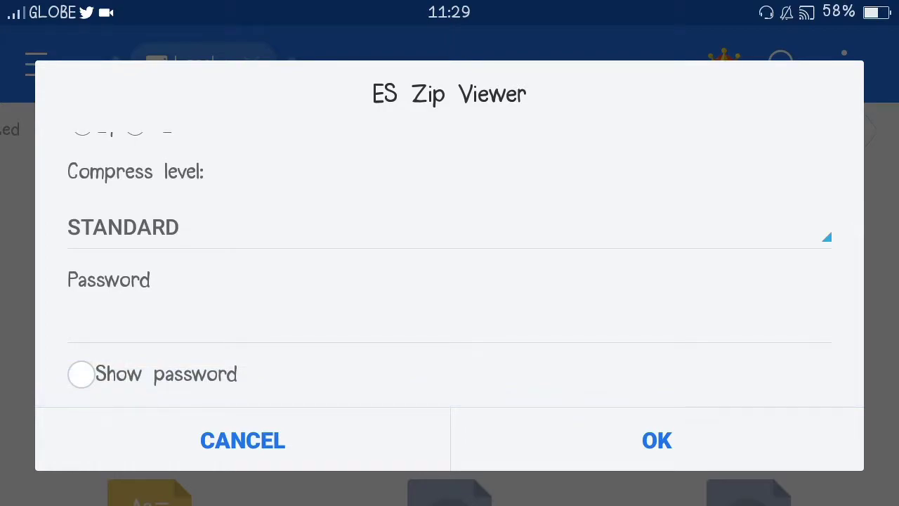
scroll(450, 267, "up", 3)
scroll(450, 267, "down", 3)
scroll(449, 267, "up", 3)
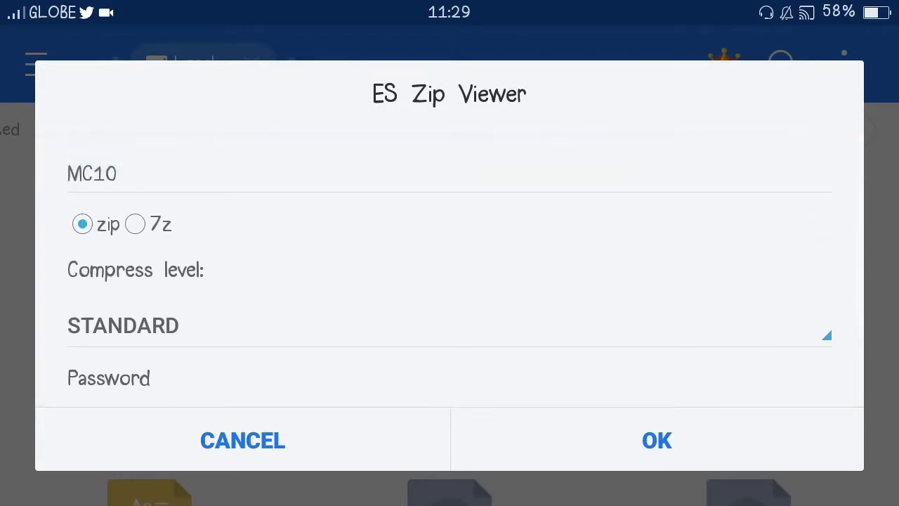
scroll(450, 266, "down", 3)
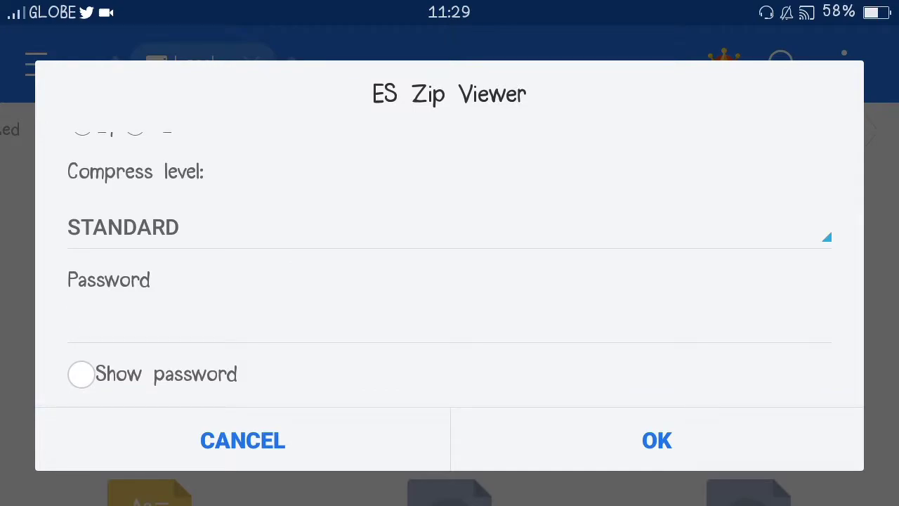
left_click(657, 439)
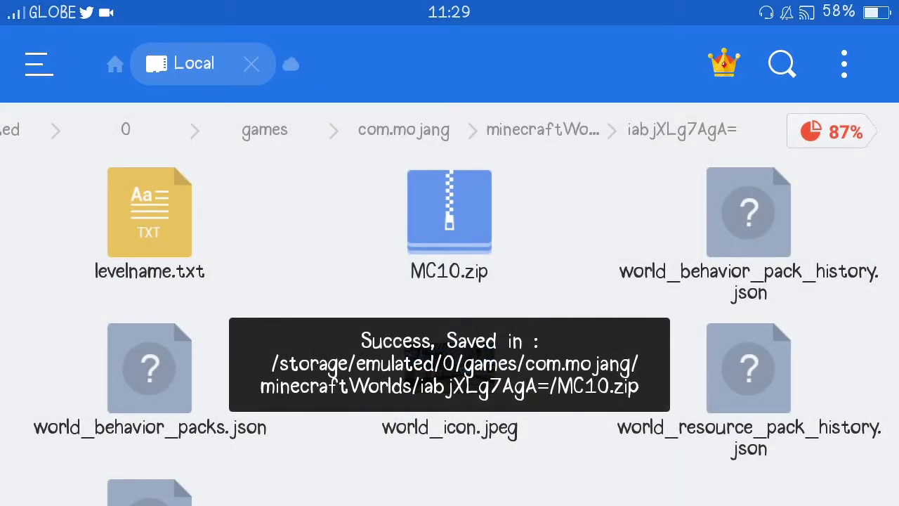
- Confirm MC10.zip appears beside levelname.txt and level.dat once compression finishes
scroll(449, 330, "up", 5)
scroll(450, 330, "down", 2)
scroll(449, 330, "down", 2)
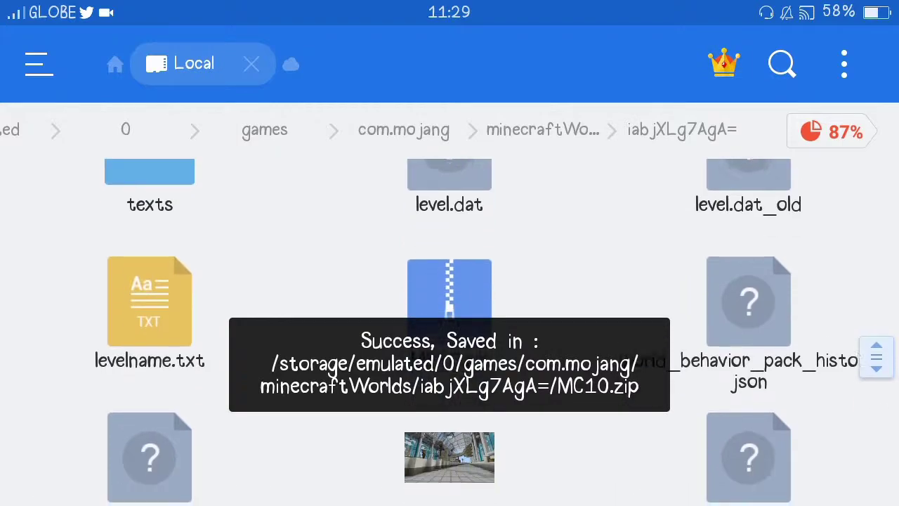
scroll(450, 330, "up", 1)
- Extract MC10.zip into a new MC10 folder
left_click(450, 295)
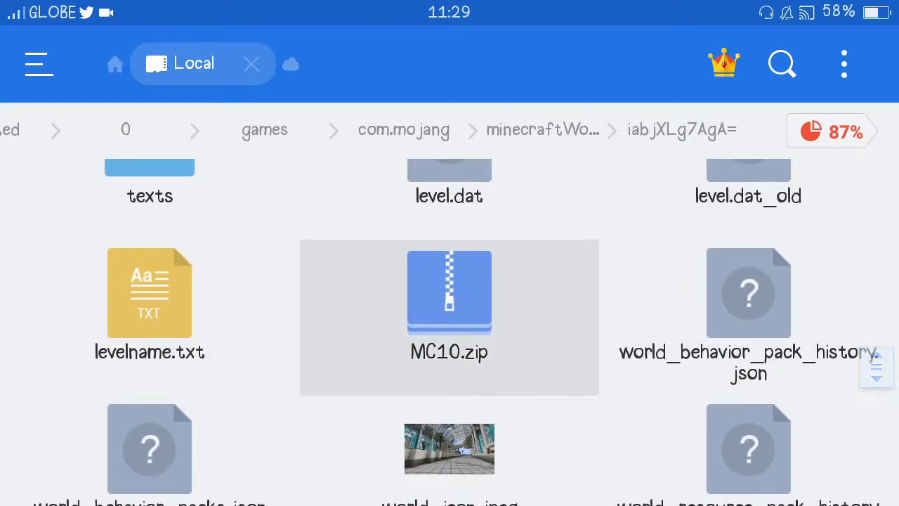
left_click(807, 467)
left_click(563, 374)
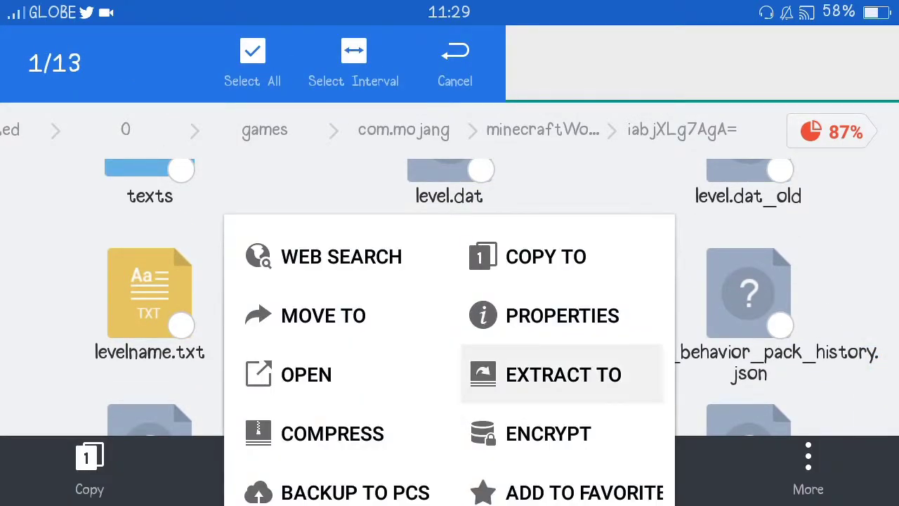
left_click(656, 404)
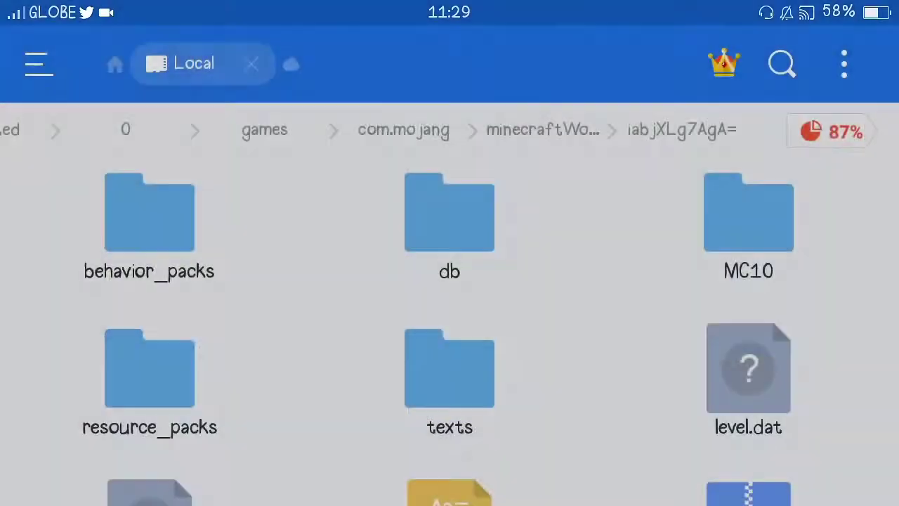
- Open the extracted MC10 folder to verify its db, packs and level files
scroll(450, 302, "down", 2)
scroll(450, 302, "down", 3)
scroll(450, 302, "up", 2)
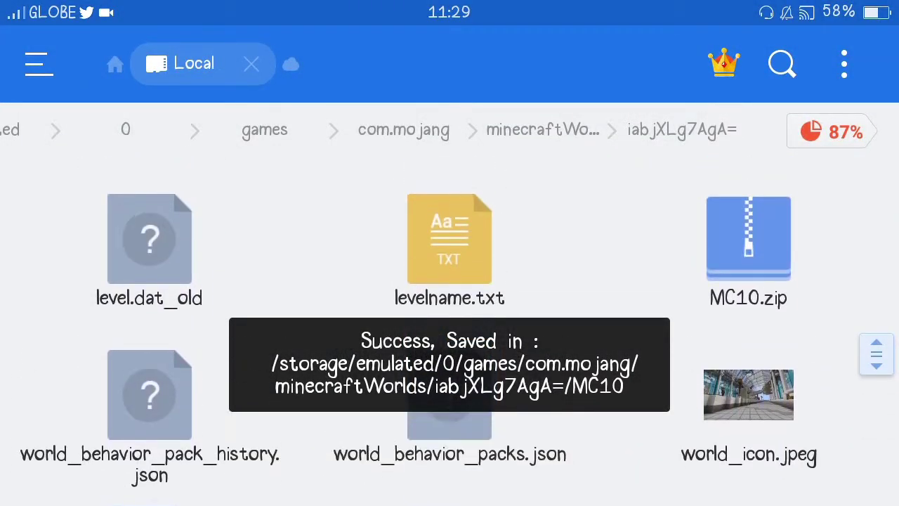
scroll(450, 302, "down", 2)
scroll(450, 302, "up", 5)
scroll(449, 330, "down", 1)
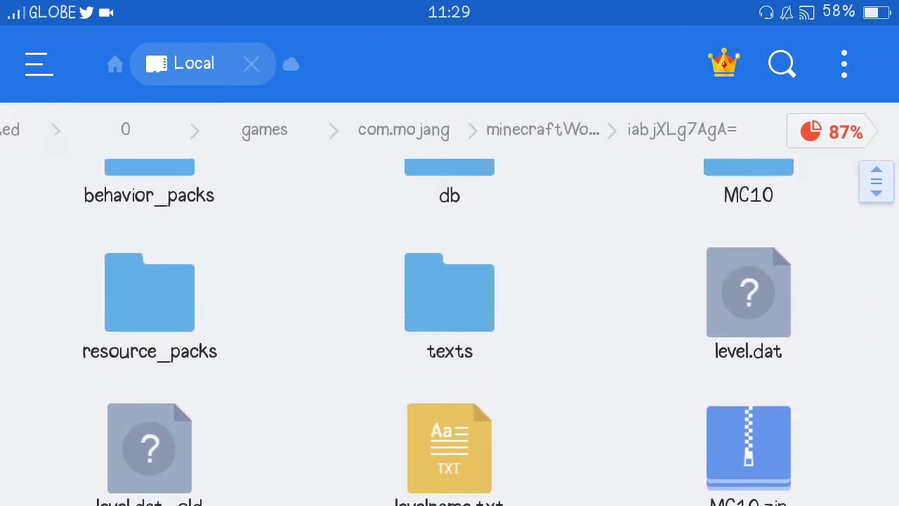
scroll(450, 330, "up", 1)
scroll(450, 330, "down", 4)
scroll(449, 302, "up", 4)
left_click(748, 224)
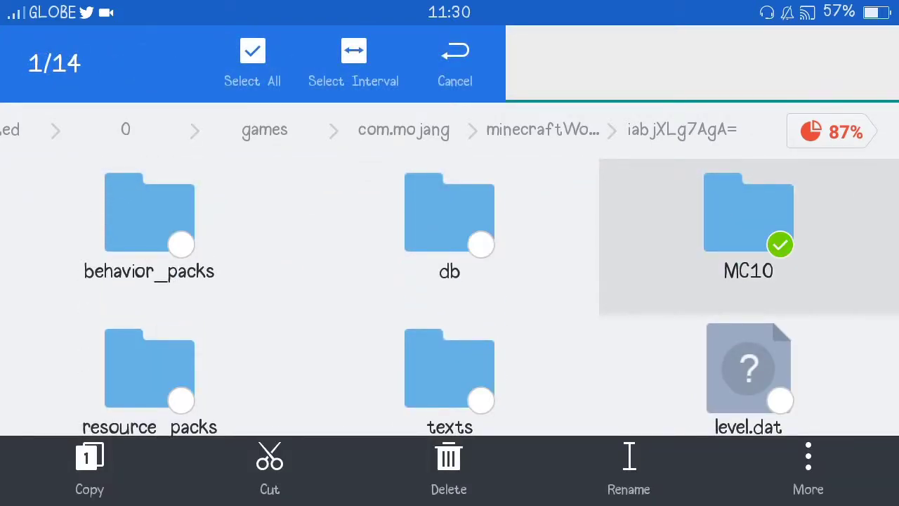
left_click(749, 224)
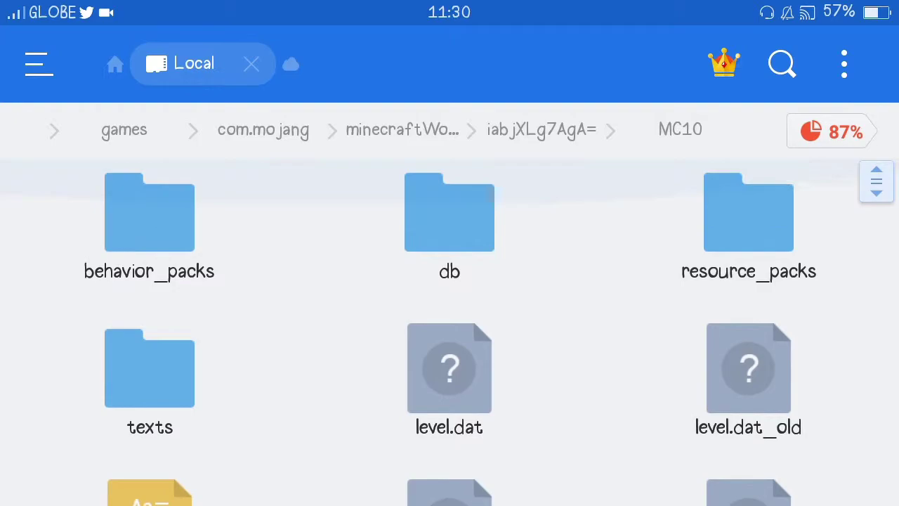
scroll(449, 330, "down", 2)
scroll(449, 331, "up", 2)
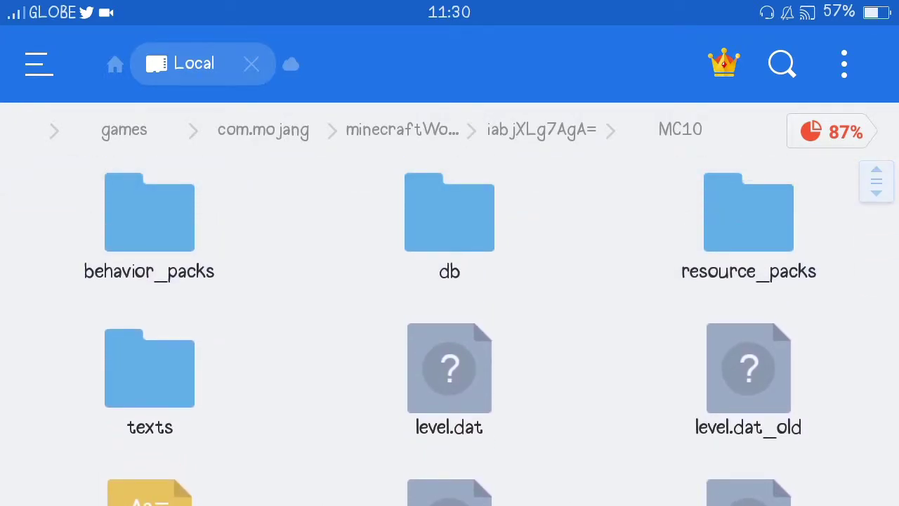
- Return to the world folder and move the MC10 folder to the Recycle Bin
key("Escape")
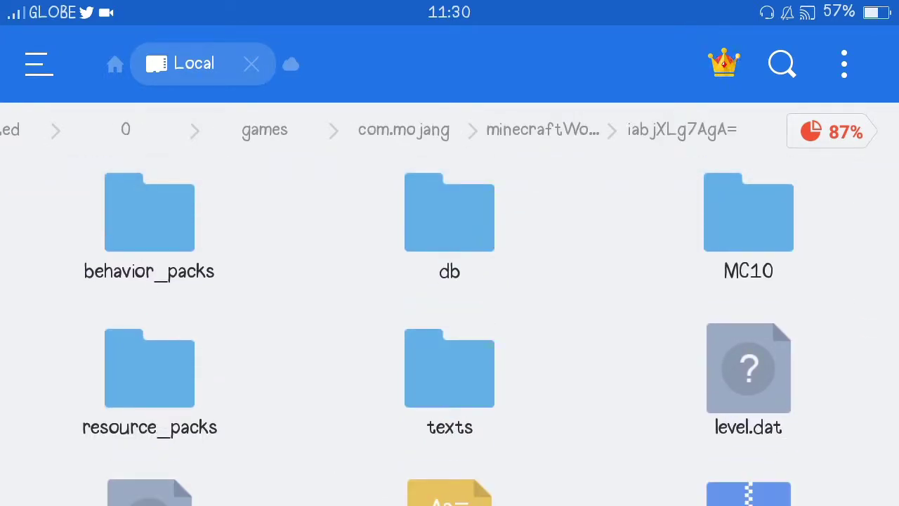
left_click(748, 218)
left_click(448, 467)
left_click(657, 398)
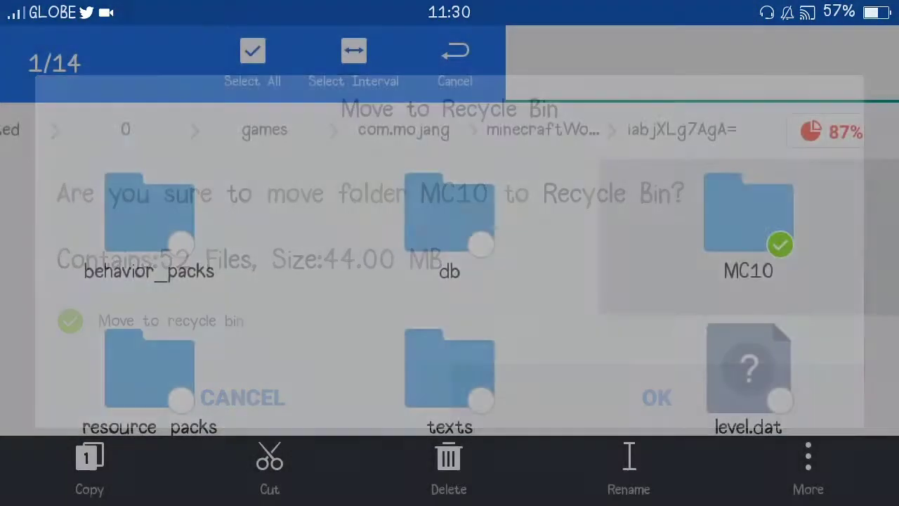
- Move MC10.zip to the Recycle Bin as well
left_click(449, 333)
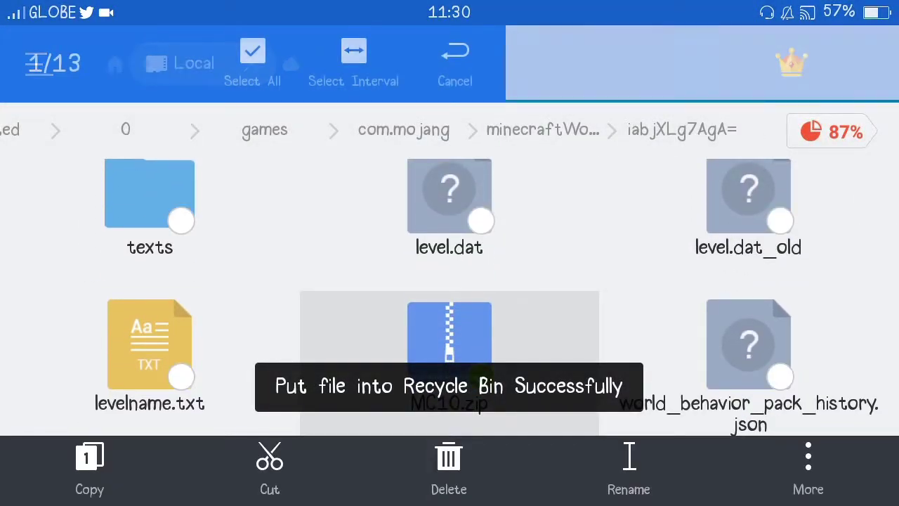
left_click(448, 467)
left_click(655, 391)
scroll(449, 317, "up", 3)
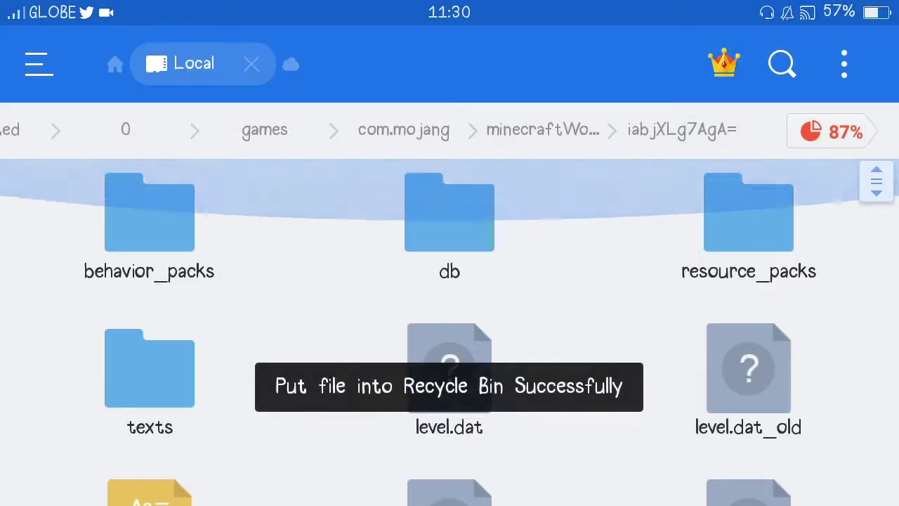
- Back out through minecraftWorlds and com.mojang to the Home screen
key("Escape")
key("Escape")
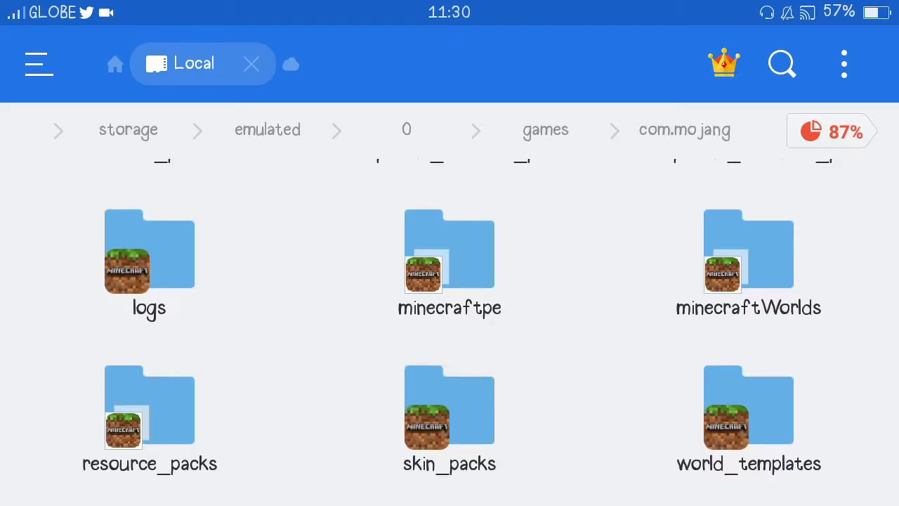
key("Escape")
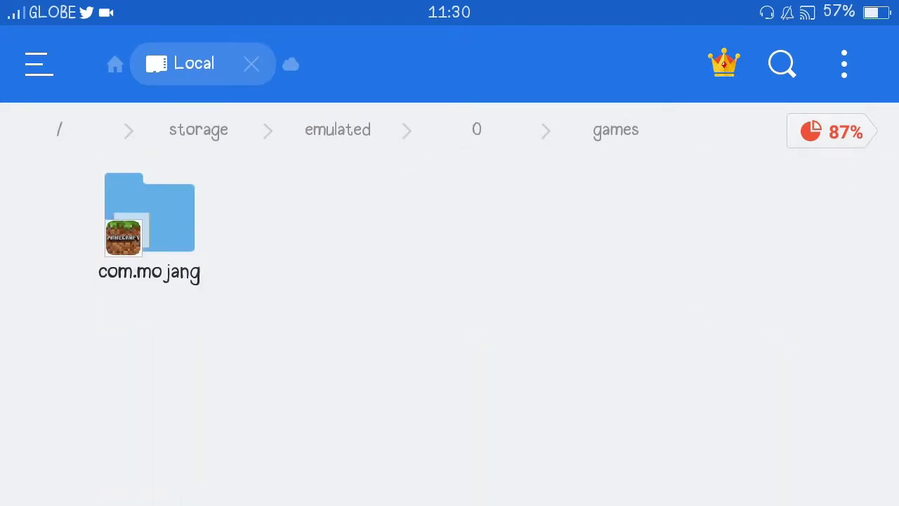
key("Escape")
key("Escape")
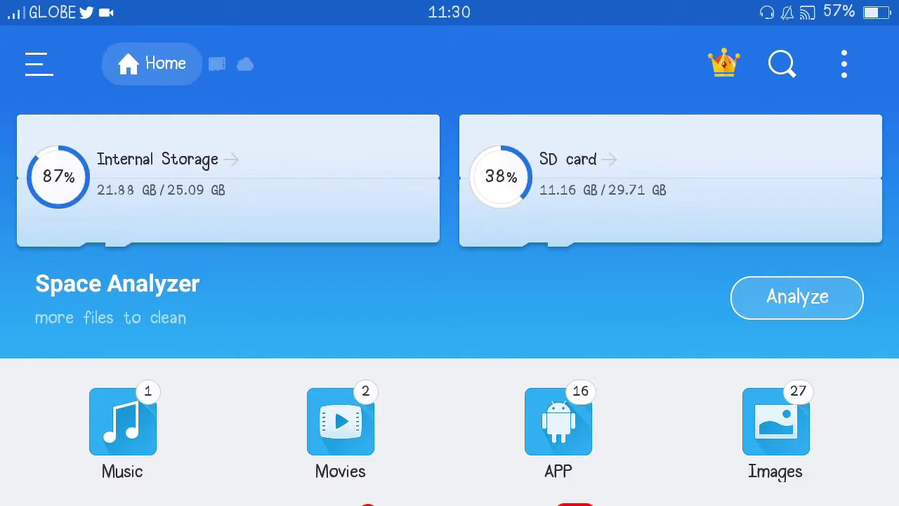
left_click(211, 175)
key("Escape")
left_click(157, 168)
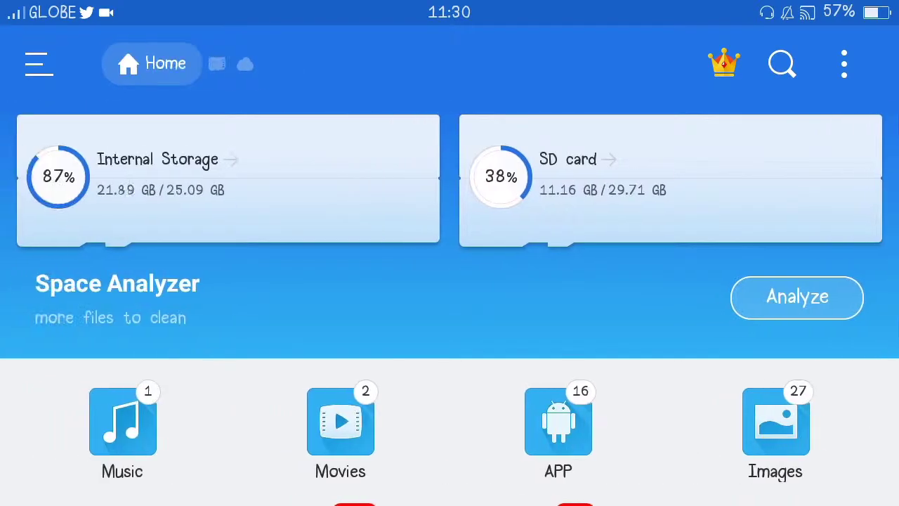
key("Escape")
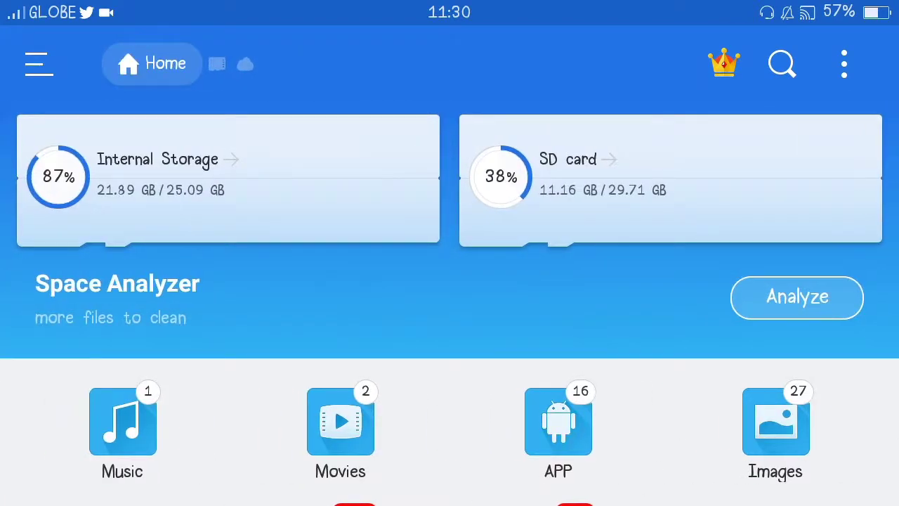